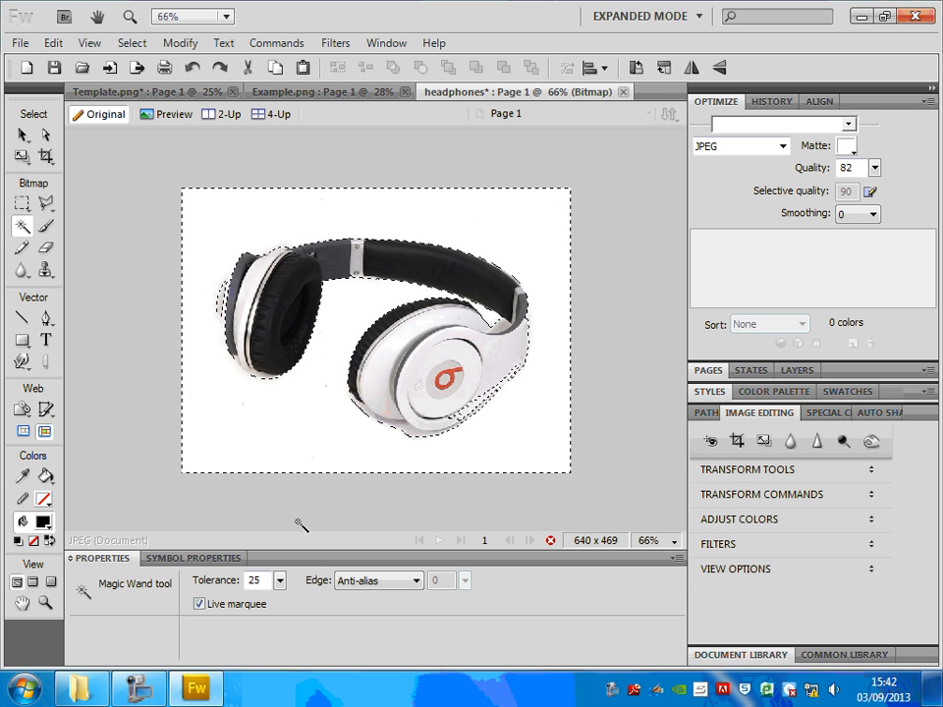
Try a Magic Wand tolerance of 17 on the background selection and discard the selection
mouse_move(280, 580)
left_mouse_down()
mouse_move(284, 608)
mouse_move(282, 581)
left_mouse_up()
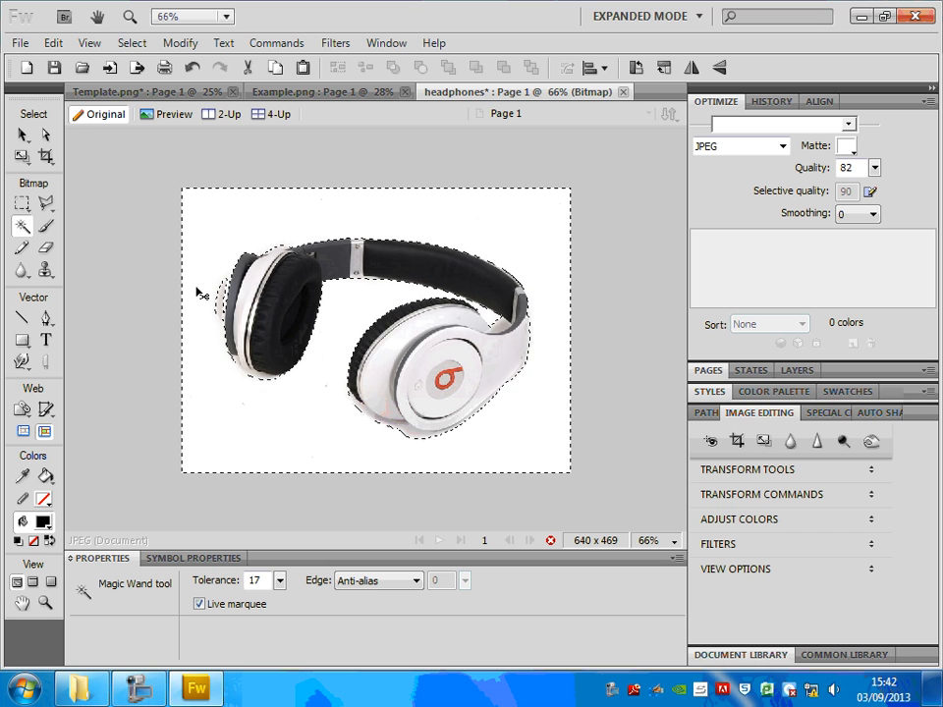
key("ctrl+z")
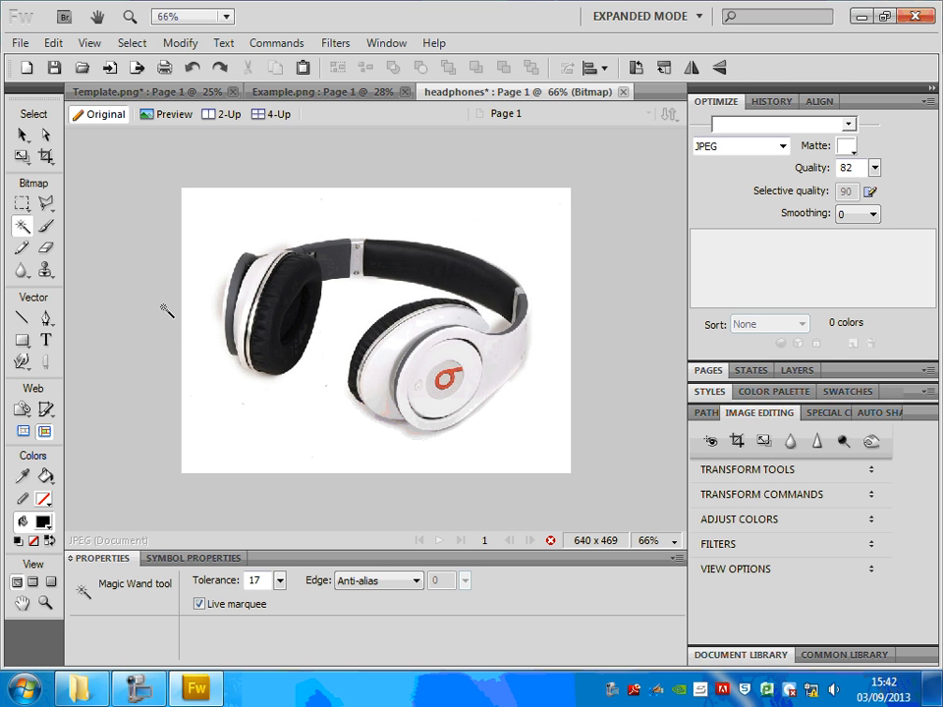
Start a Polygon Lasso outline along the headband's outer edge and down the outer side of the right arm
left_click(49, 202)
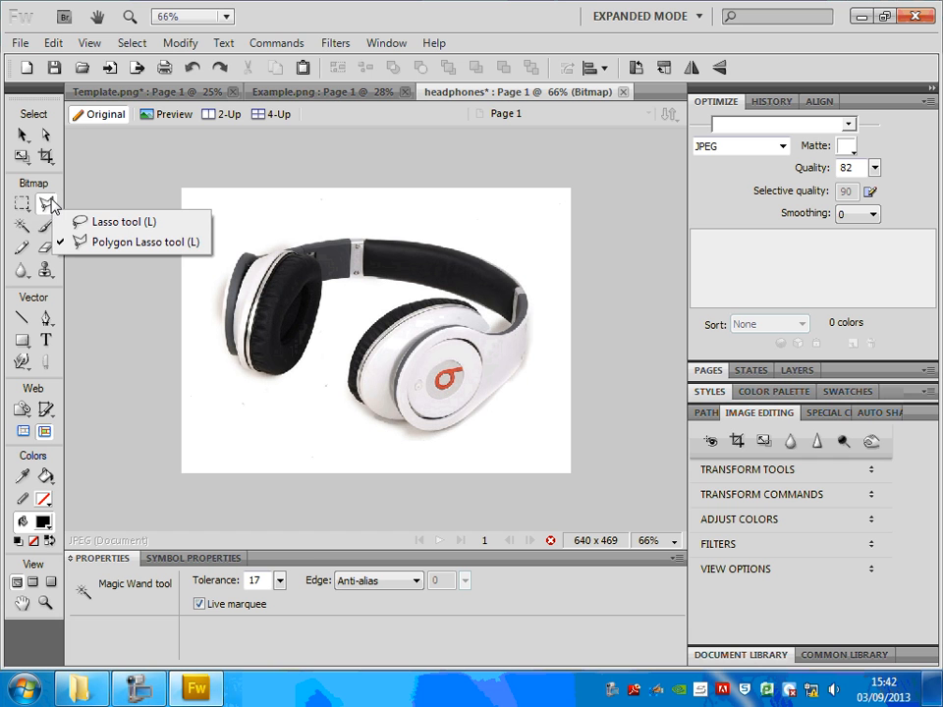
left_click(98, 242)
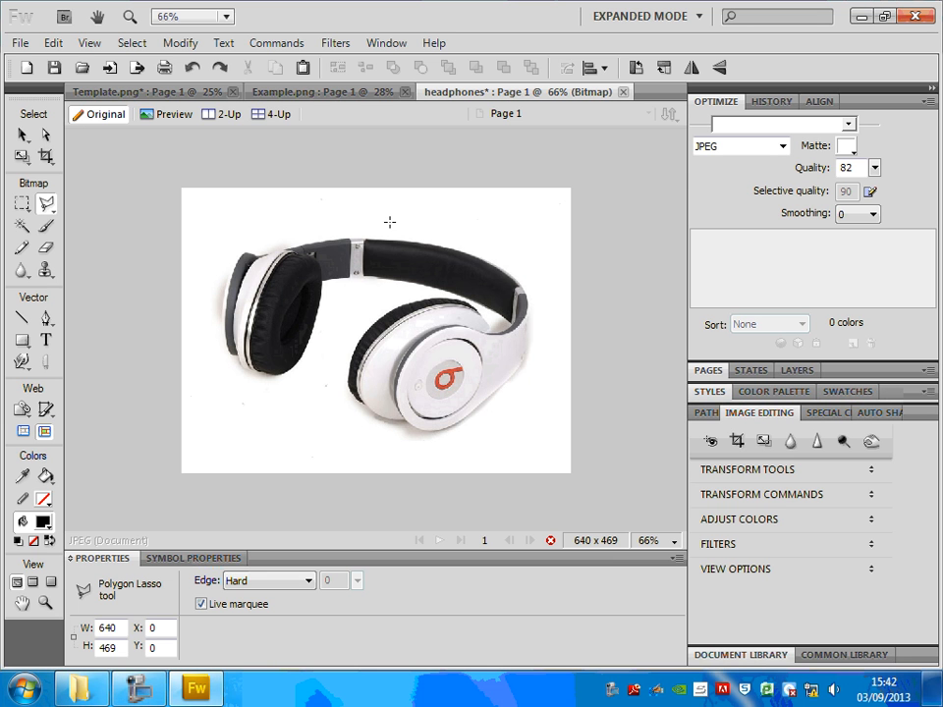
key("ctrl+1")
key("v")
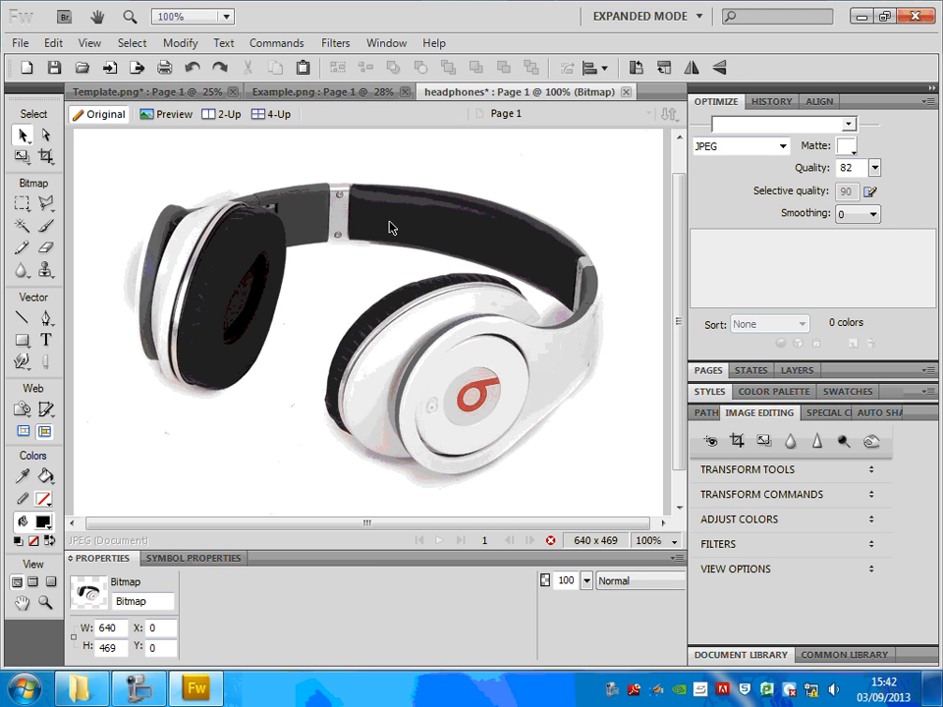
key("ctrl+=")
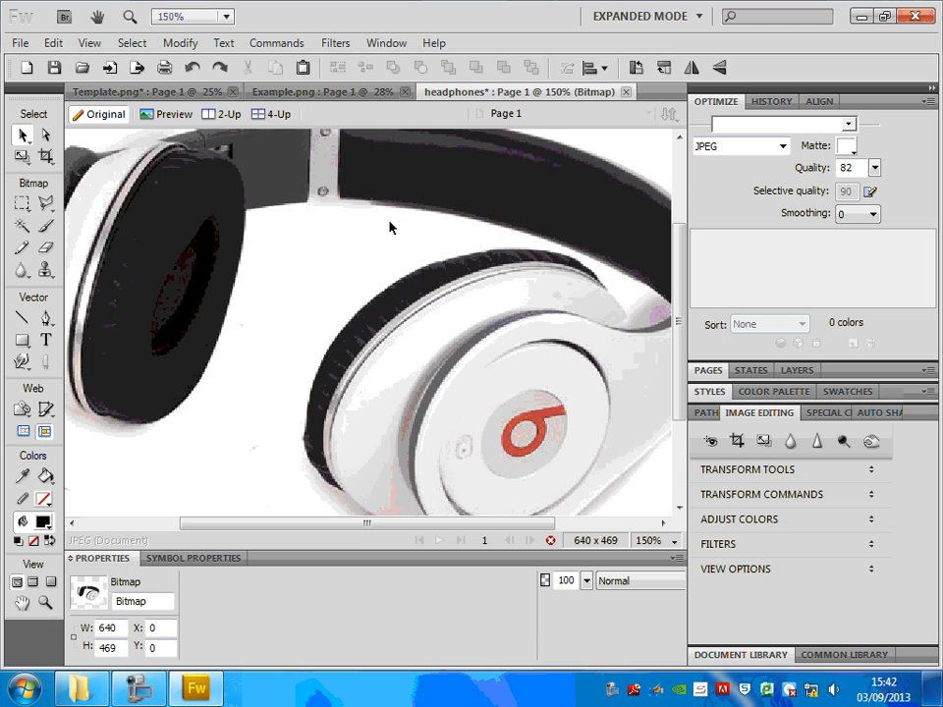
key("l")
mouse_move(428, 230)
left_mouse_down()
mouse_move(423, 276)
mouse_move(314, 250)
mouse_move(296, 225)
mouse_move(308, 242)
mouse_move(298, 175)
mouse_move(301, 274)
mouse_move(286, 256)
left_mouse_up()
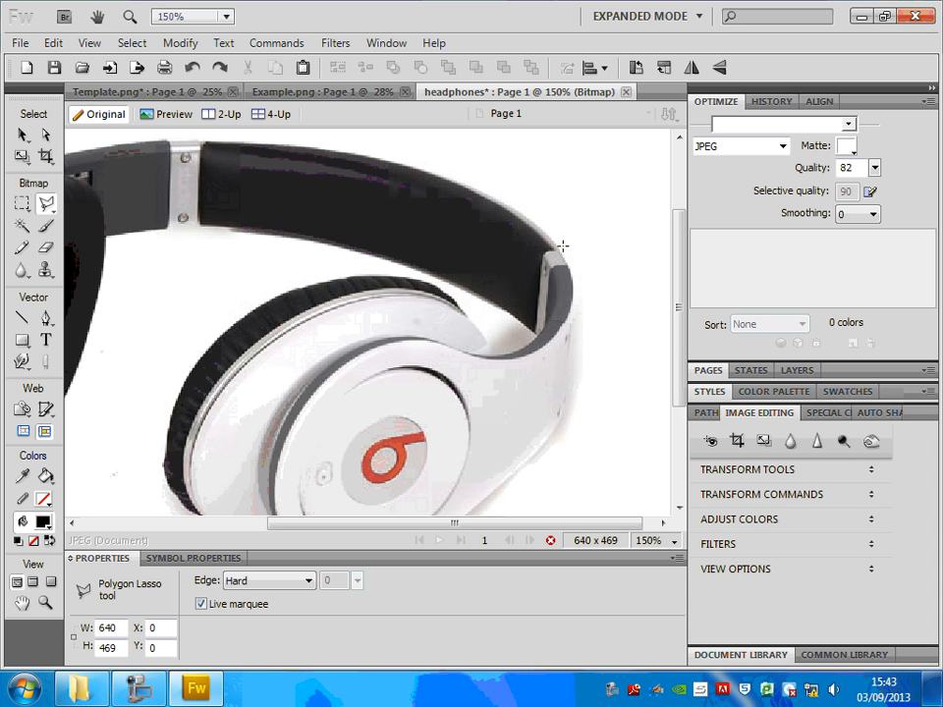
left_click(339, 151)
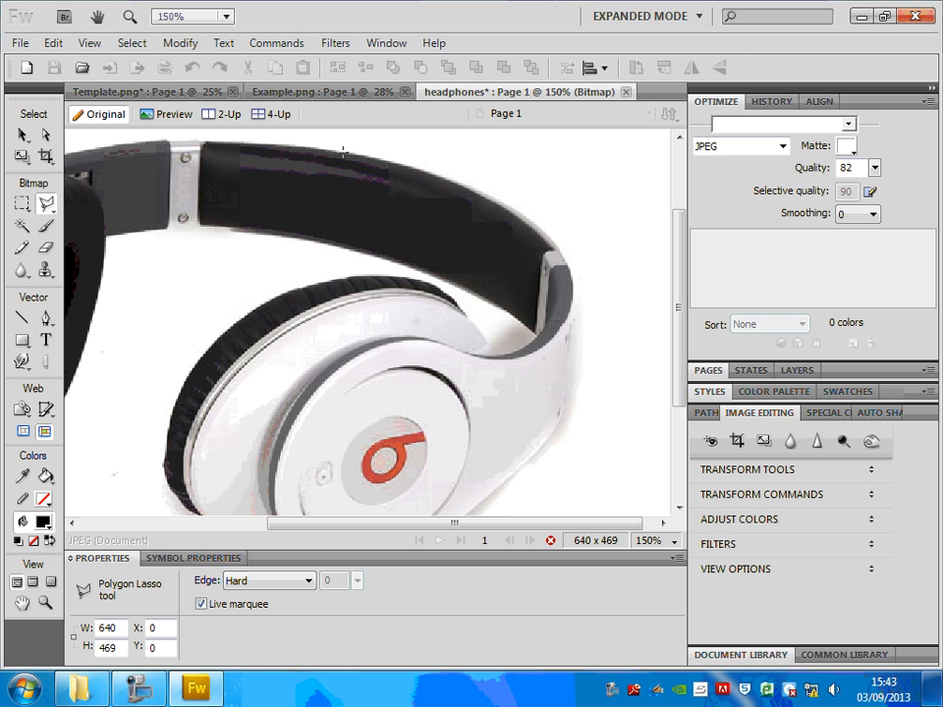
left_click(397, 163)
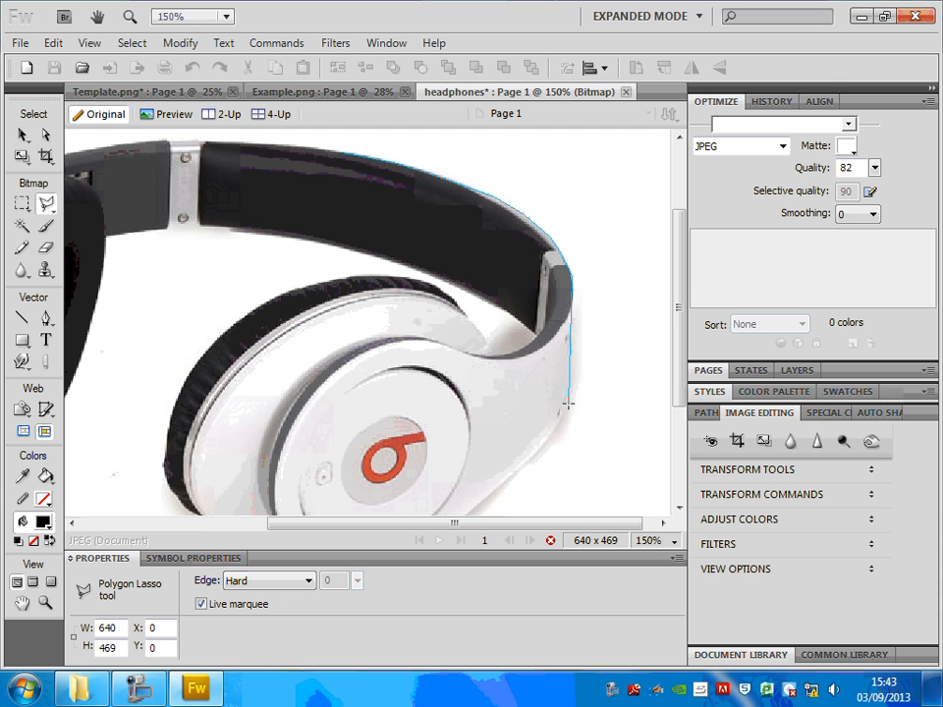
Continue the Polygon Lasso outline beneath the right ear cup and around its black cushion up to the headband joint
scroll(568, 397, "down", 2)
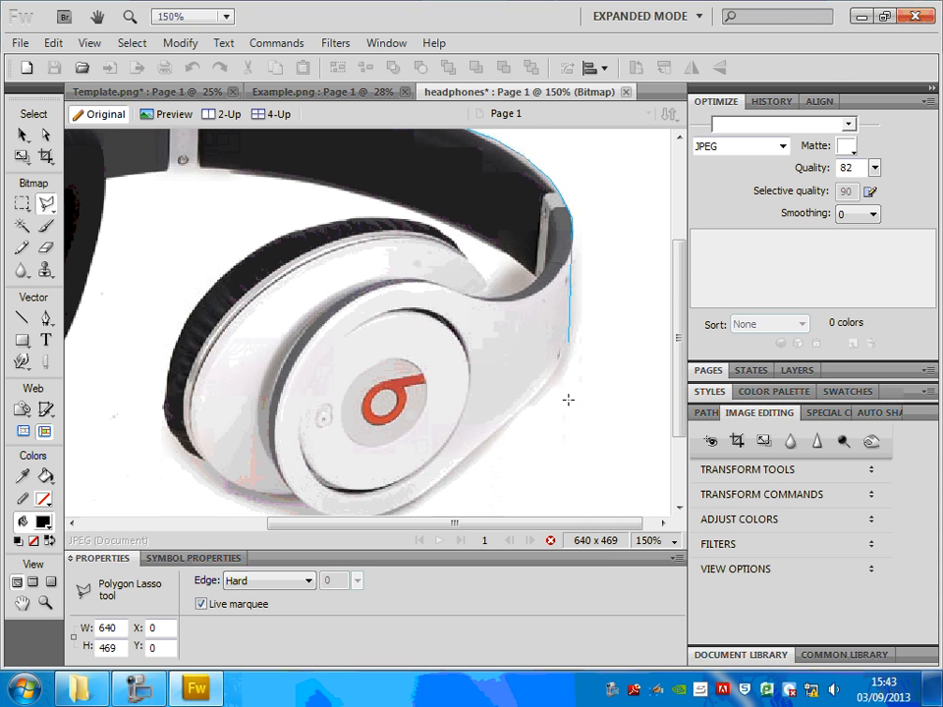
scroll(543, 373, "down", 2)
scroll(543, 344, "down", 1)
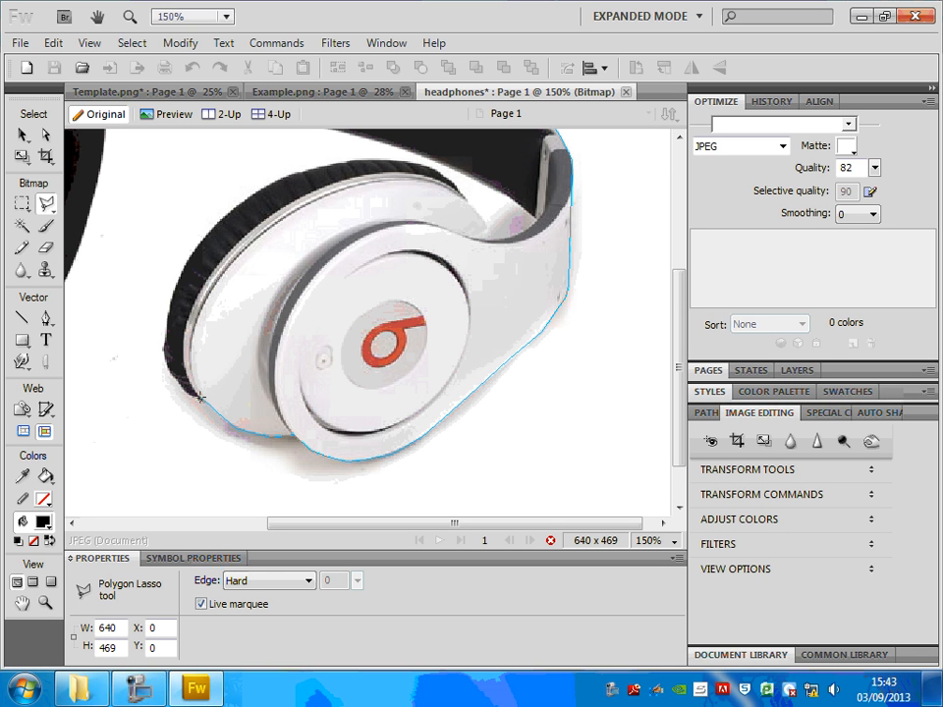
left_click(162, 348)
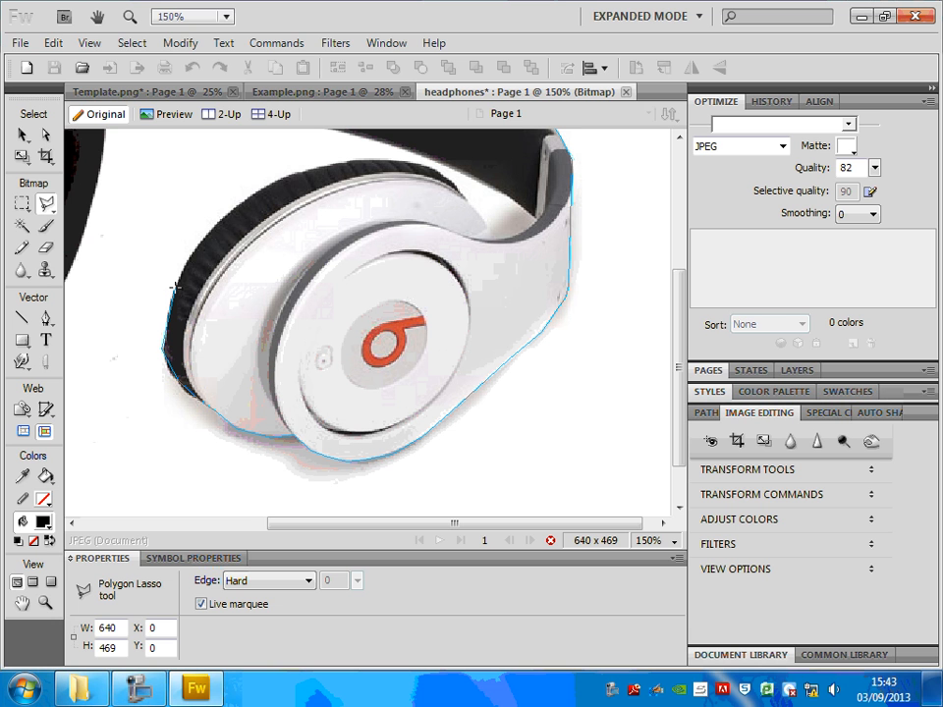
left_click(175, 286)
left_click(213, 225)
left_click(286, 176)
left_click(389, 160)
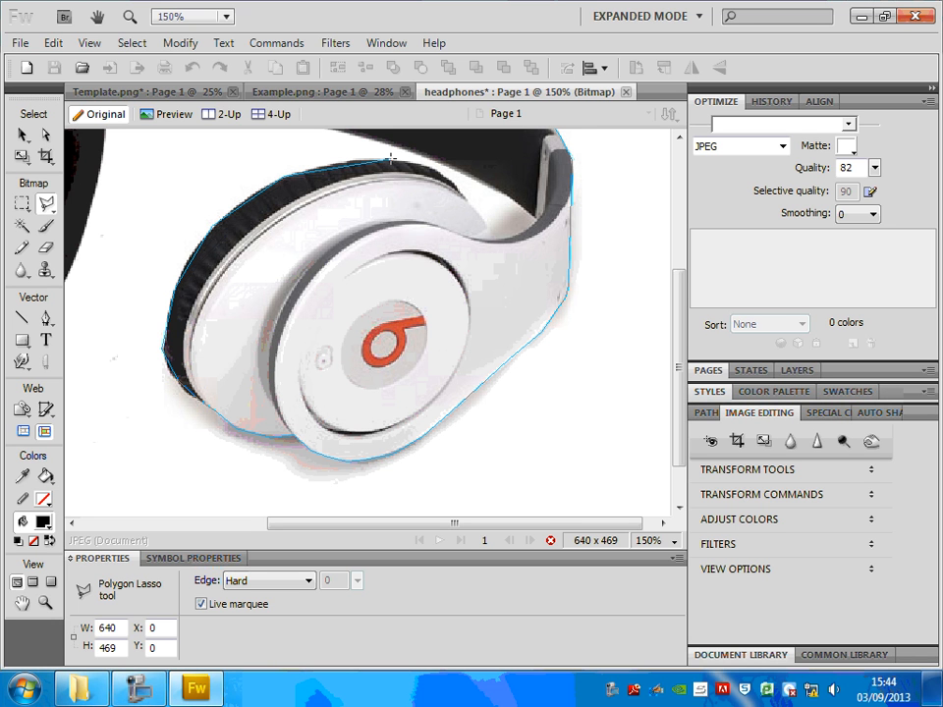
left_click(446, 175)
left_click(500, 240)
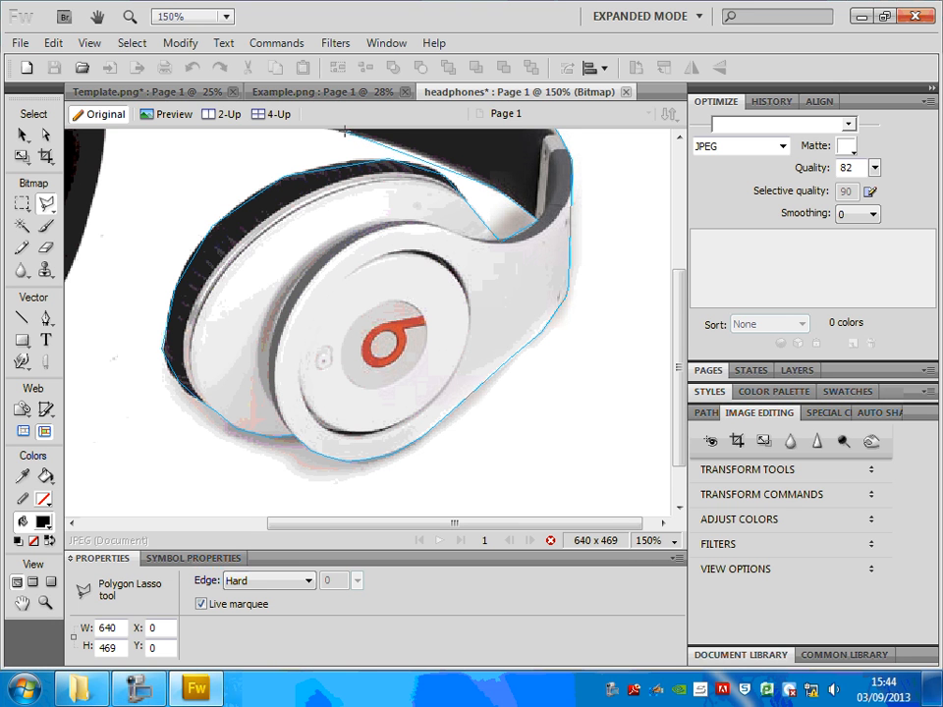
Extend the lasso outline along the underside of the headband and down the inner edge of the left ear cup
scroll(282, 184, "up", 1)
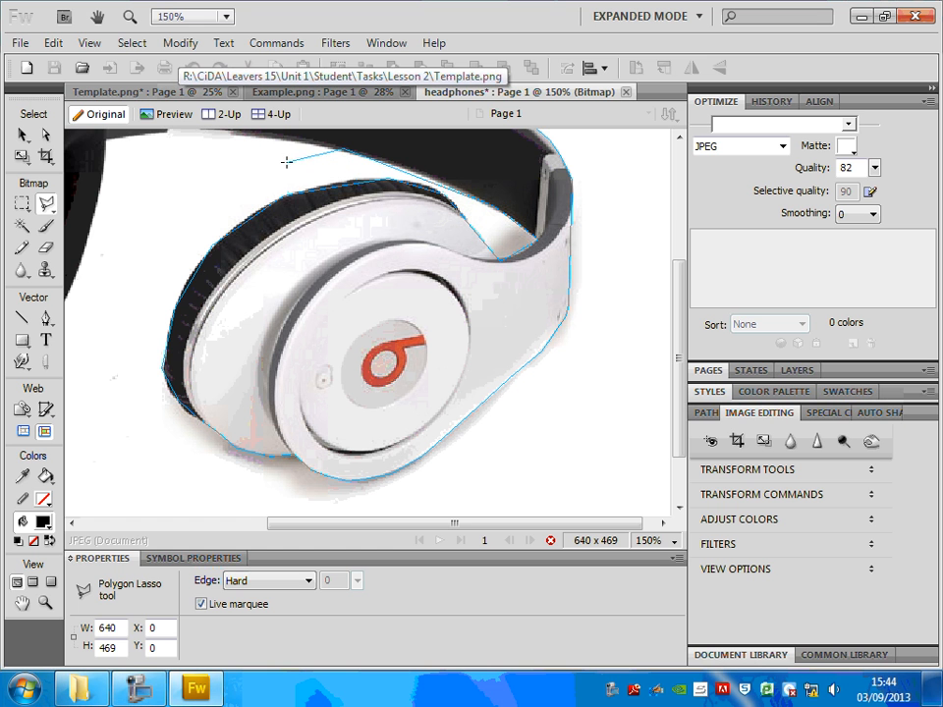
middle_click(272, 167)
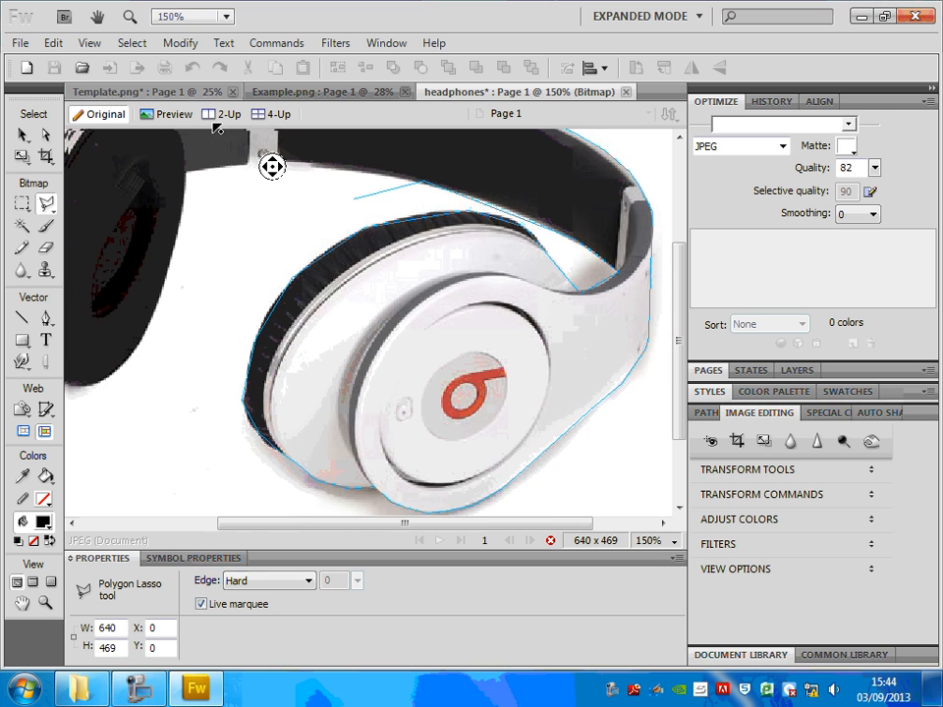
middle_click(178, 122)
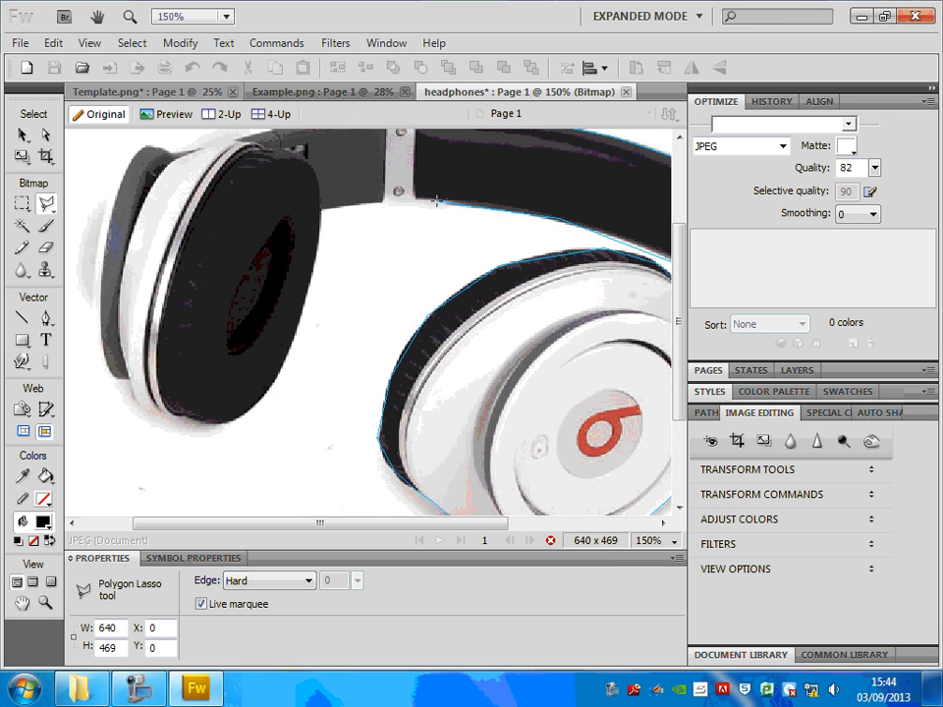
left_click(437, 203)
left_click(322, 209)
left_click(298, 332)
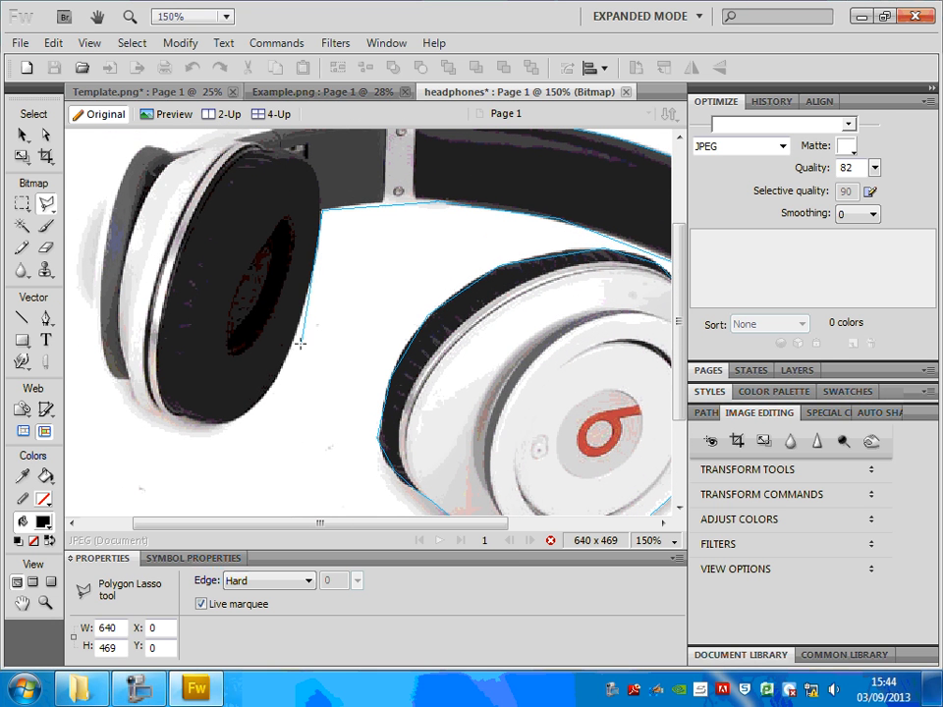
Trace around the left ear cup and back over the top of the headband to close the Polygon Lasso selection
left_click(283, 361)
left_click(206, 420)
left_click(100, 361)
scroll(153, 144, "up", 3)
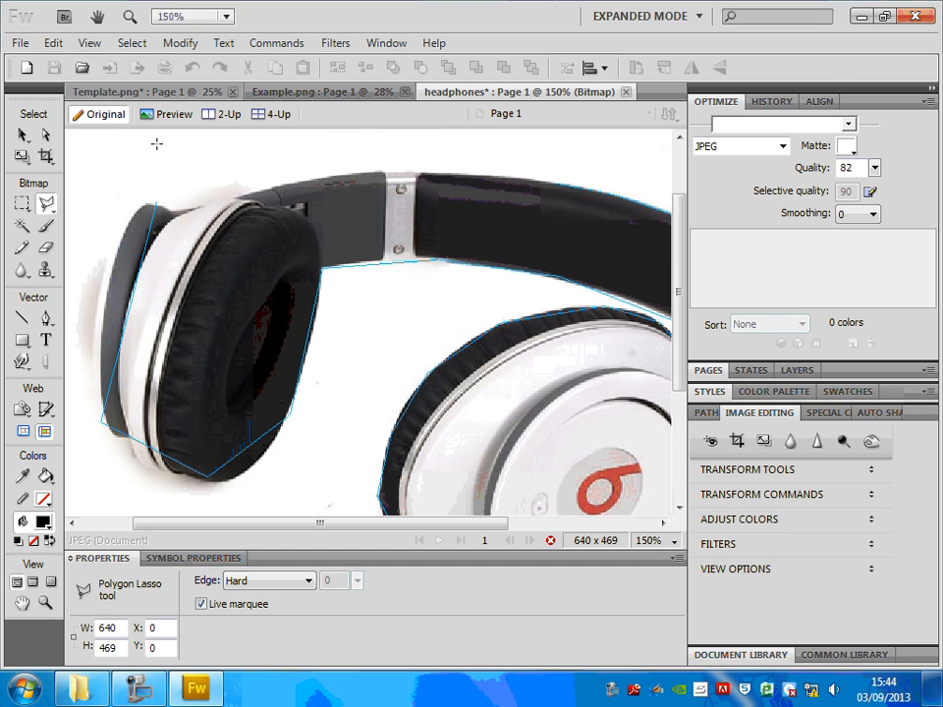
left_click(116, 212)
left_click(304, 174)
left_click(526, 169)
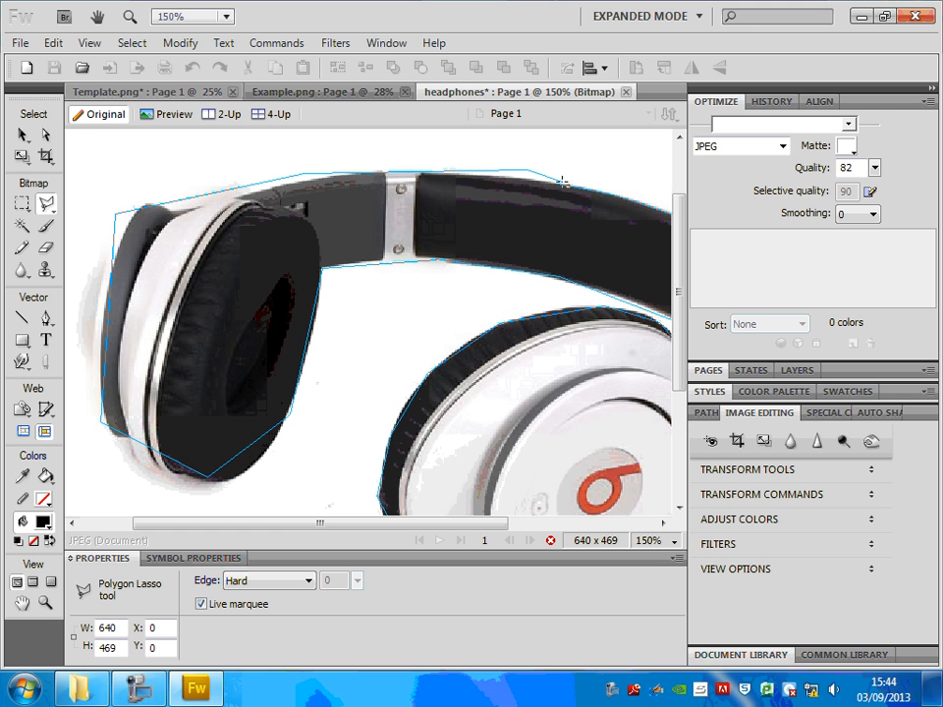
double_click(560, 183)
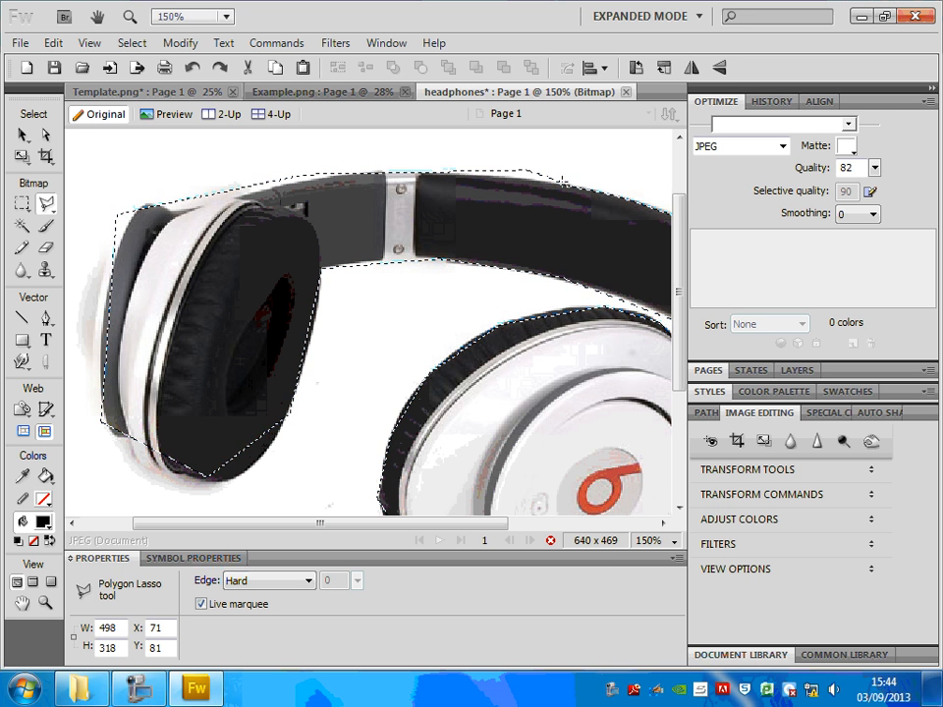
Invert the lasso selection to delete the white background around the headphones, and deselect
scroll(563, 185, "down", 1)
scroll(564, 186, "down", 2)
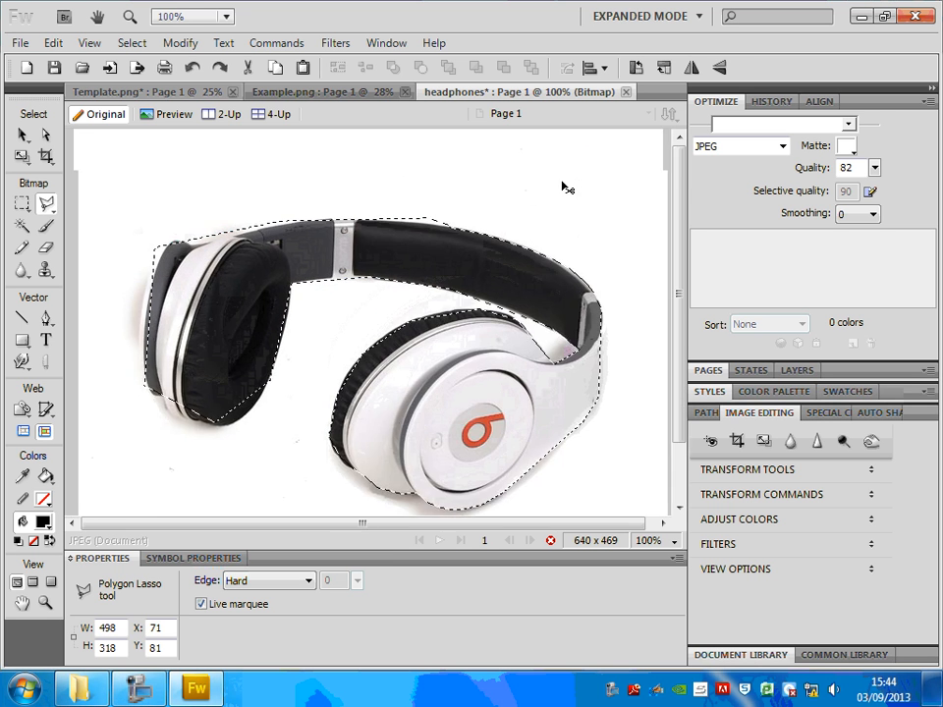
key("Delete")
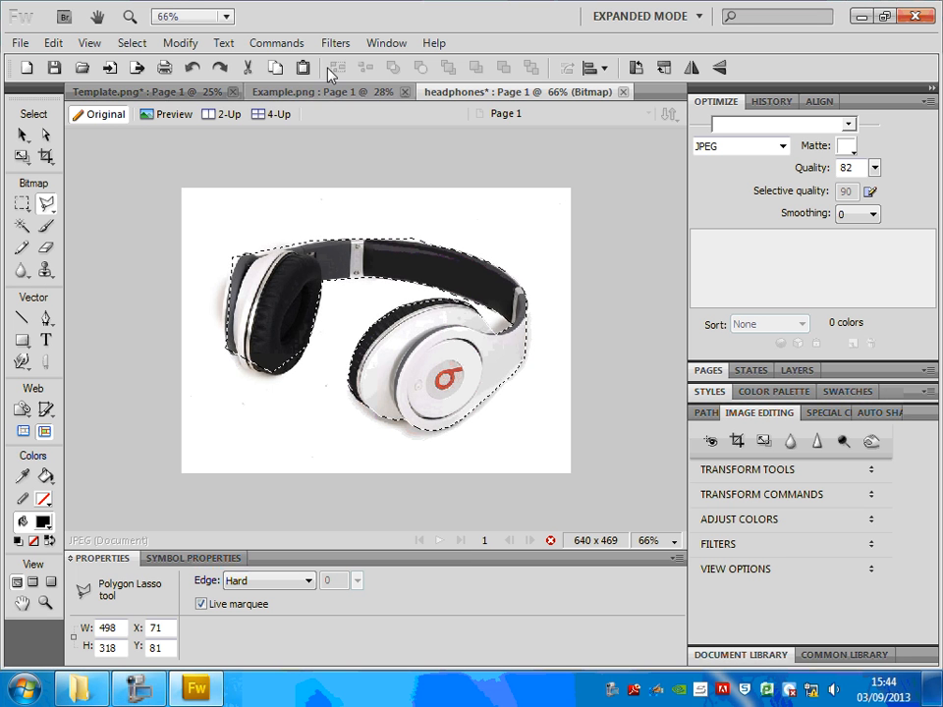
left_click(131, 42)
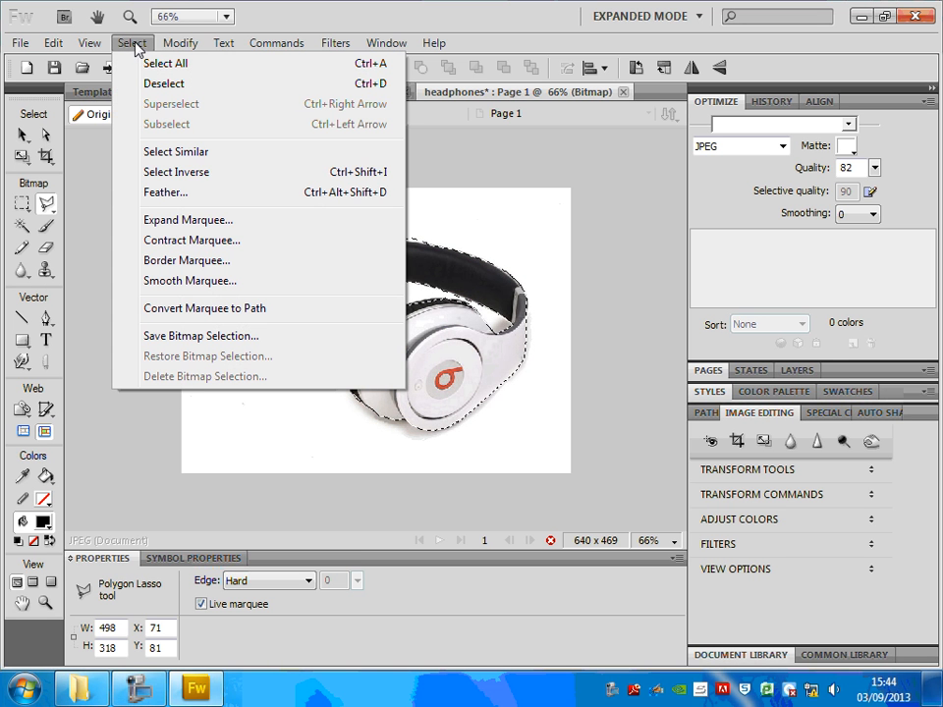
left_click(184, 177)
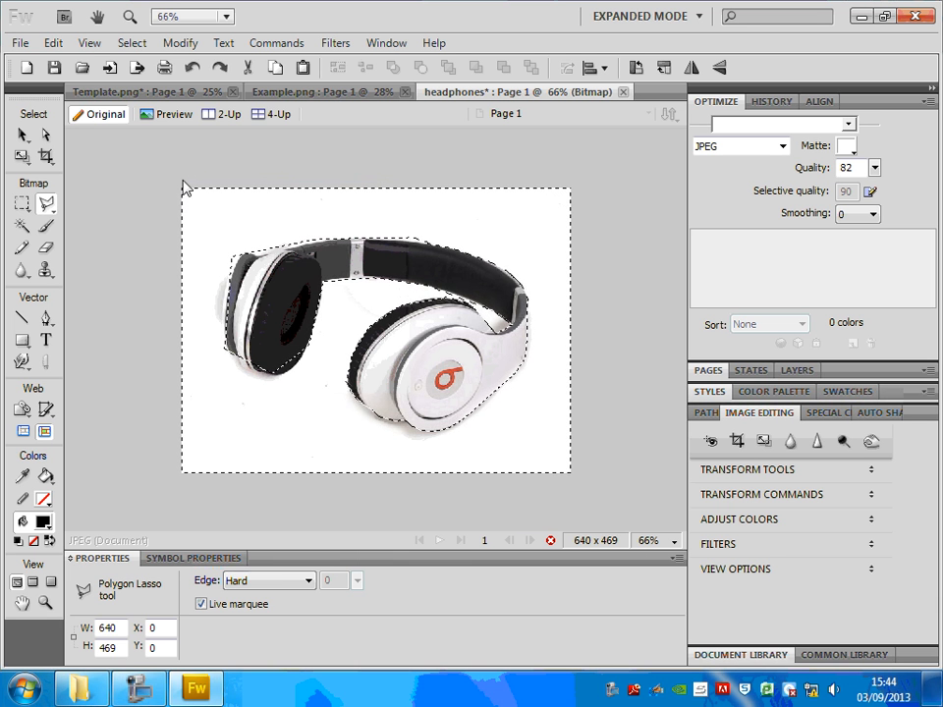
key("Delete")
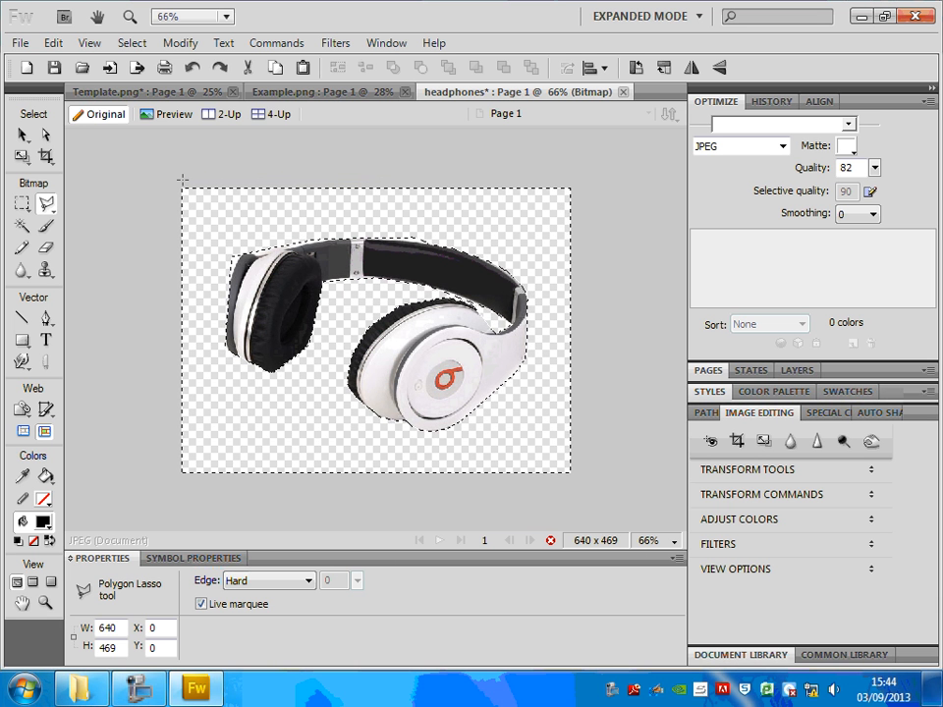
key("ctrl+d")
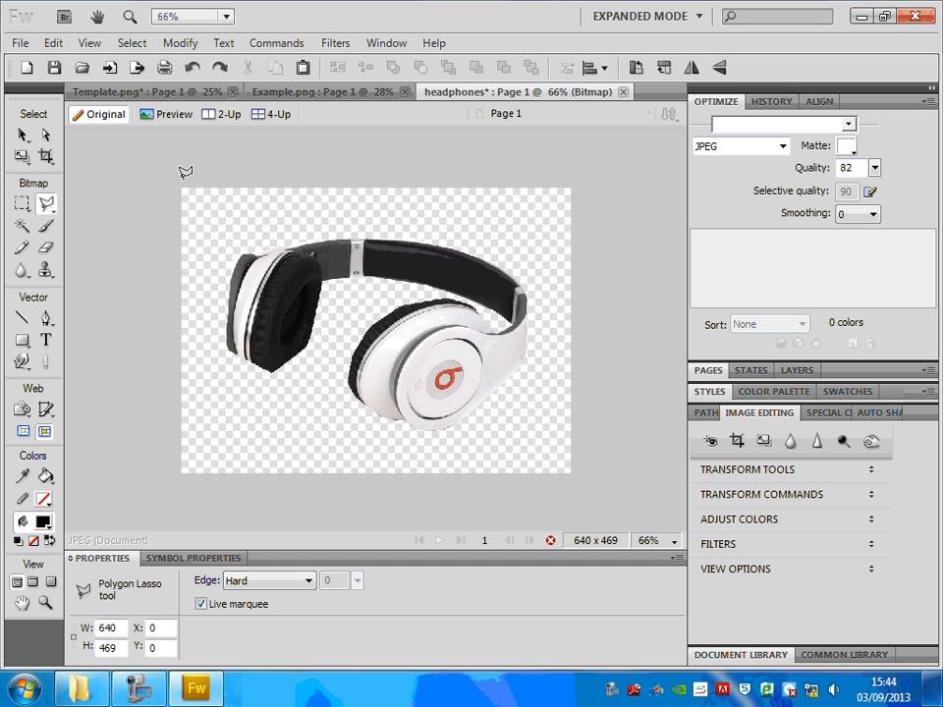
Copy the cut-out headphones into Template.png, resampling the image to match the document's resolution
left_click(21, 134)
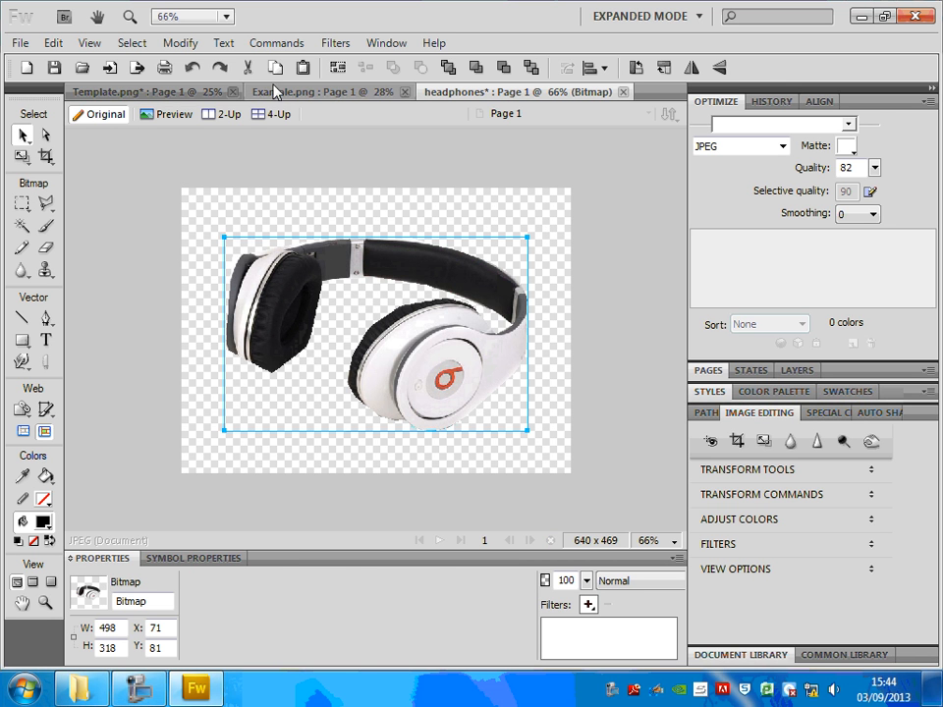
left_click(225, 92)
key("ctrl+v")
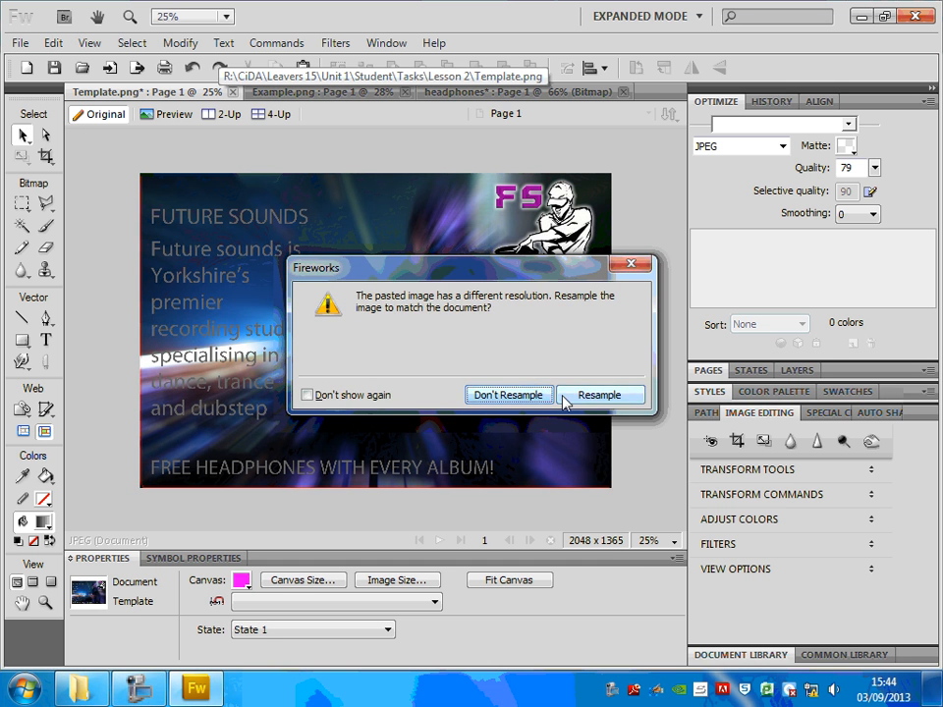
left_click(566, 395)
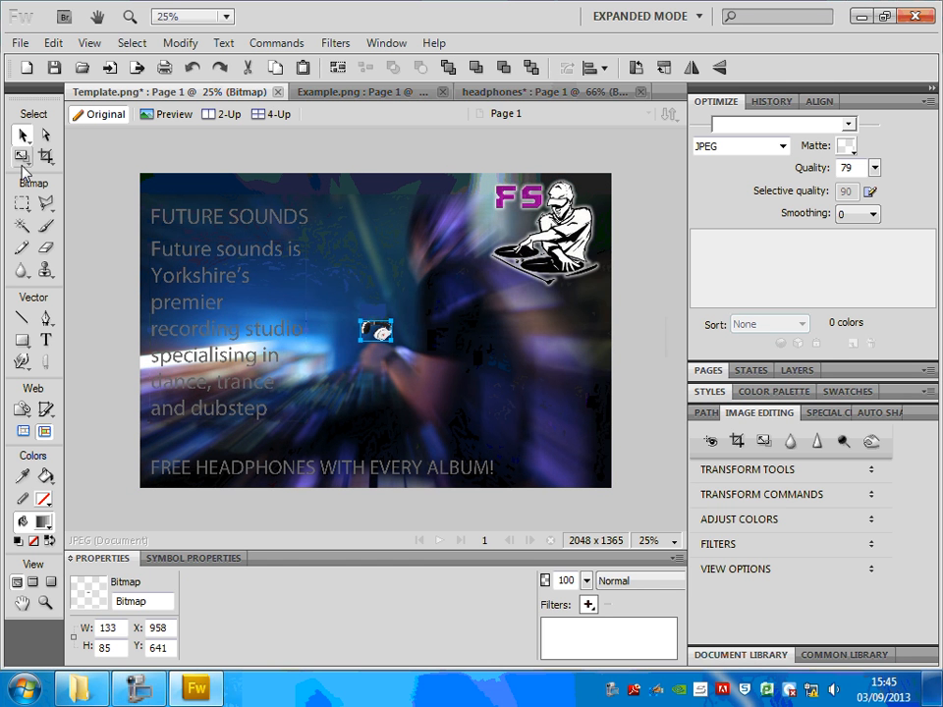
Scale the pasted headphones up to about 580 x 371 pixels and move them to the poster's lower-right area, beneath the DJ logo
left_click(21, 156)
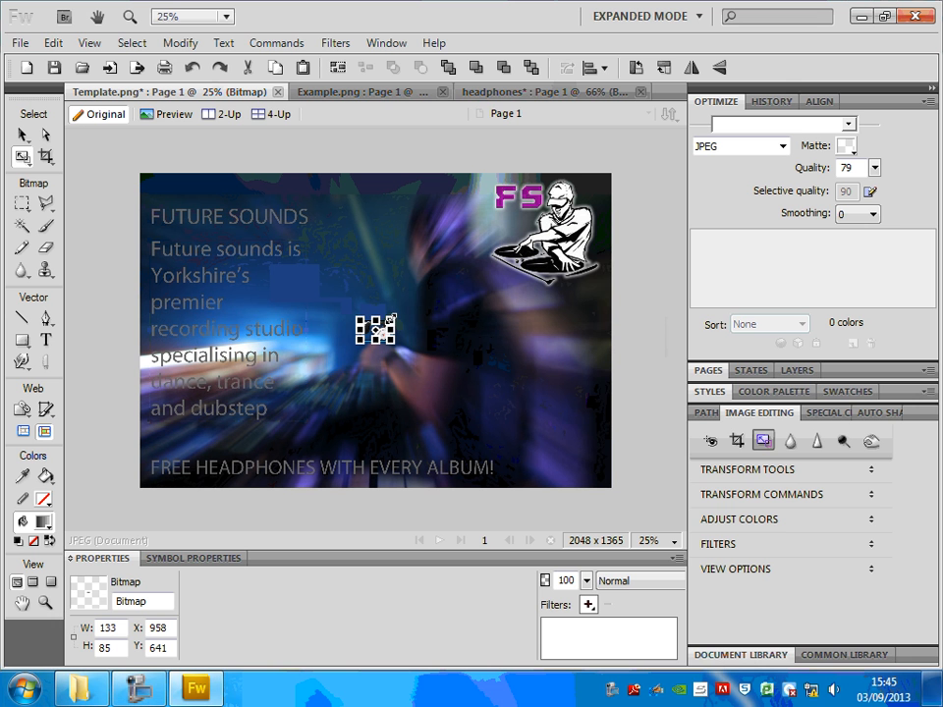
left_click_drag(391, 317, 493, 254)
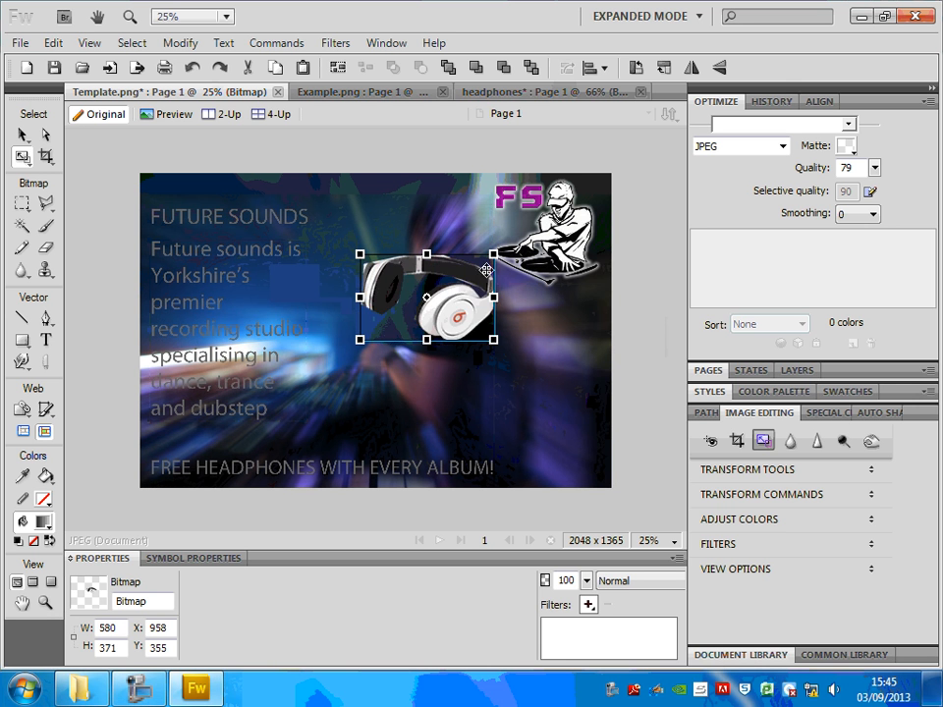
left_click_drag(466, 315, 568, 439)
Add a Glow filter to the headphones, set its colour to white, and deselect them
left_click(588, 603)
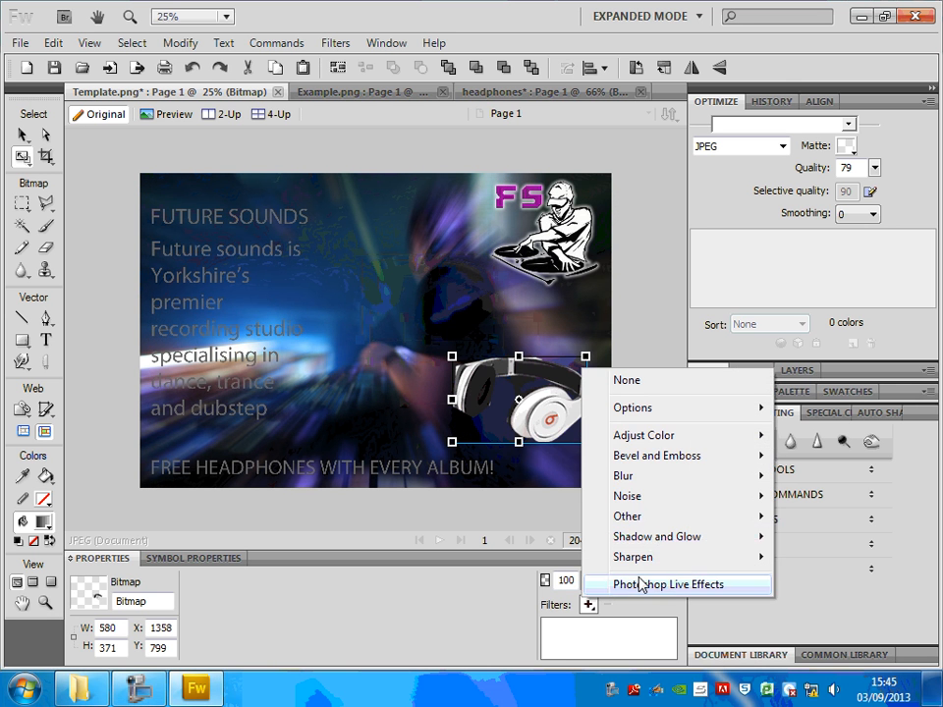
mouse_move(665, 535)
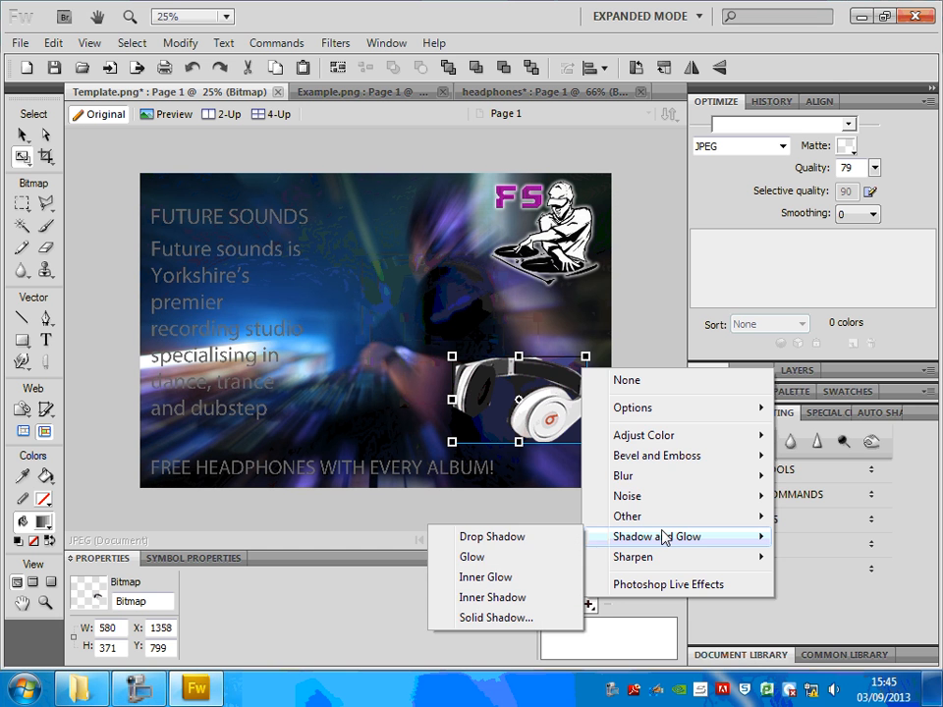
left_click(450, 559)
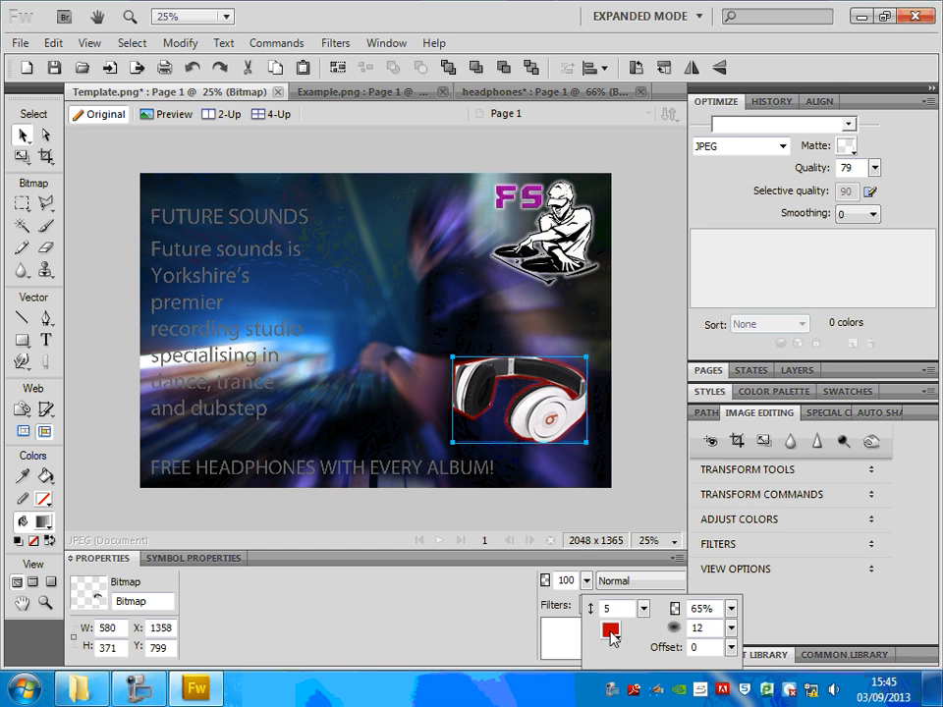
left_click(610, 630)
left_click(626, 612)
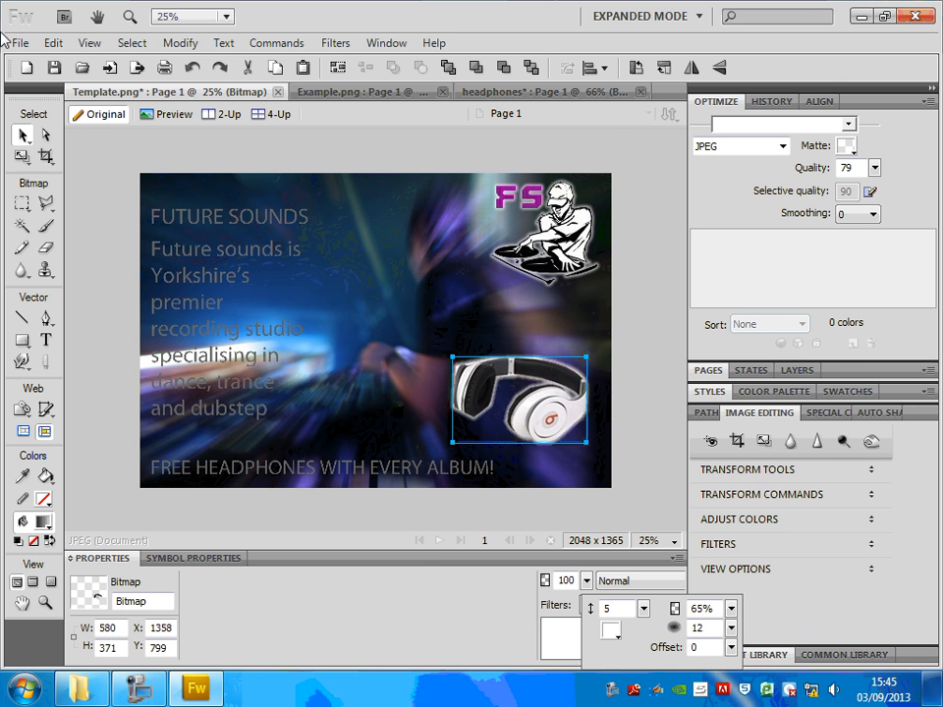
left_click(25, 142)
left_click(111, 185)
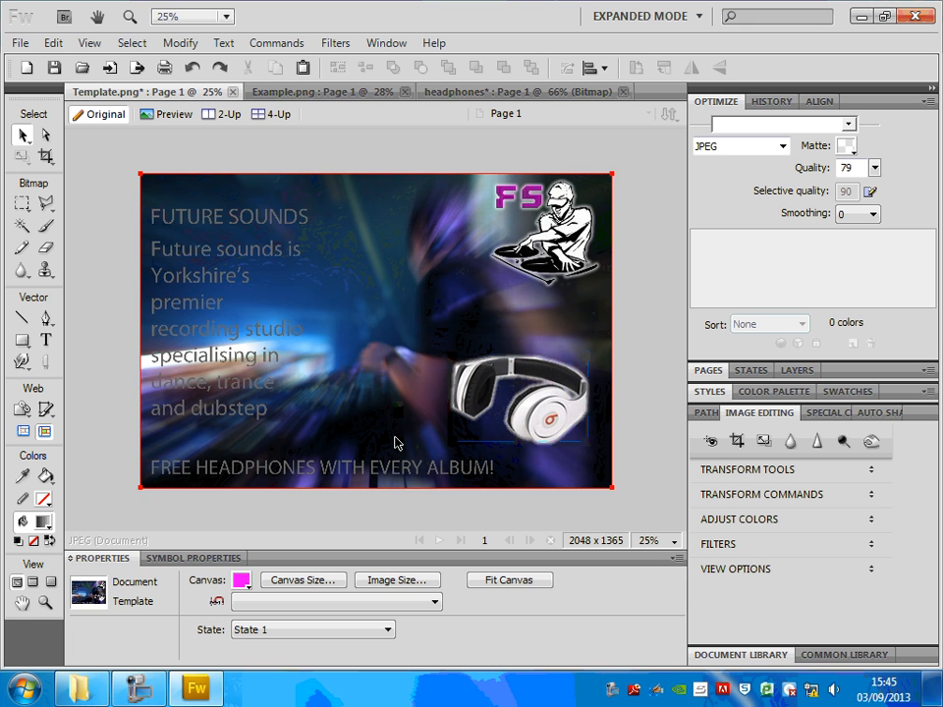
Examine the glow and cut-out edges of the headphones on the poster up close at 66% zoom
key("ctrl+equal")
key("ctrl+equal")
key("ctrl+equal")
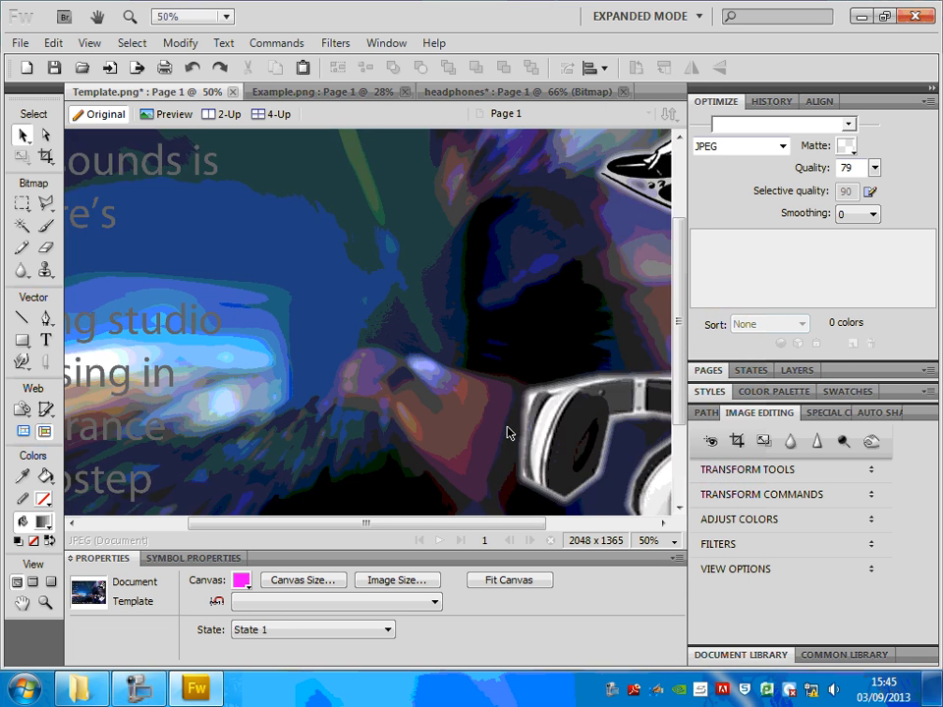
left_click_drag(462, 357, 312, 256)
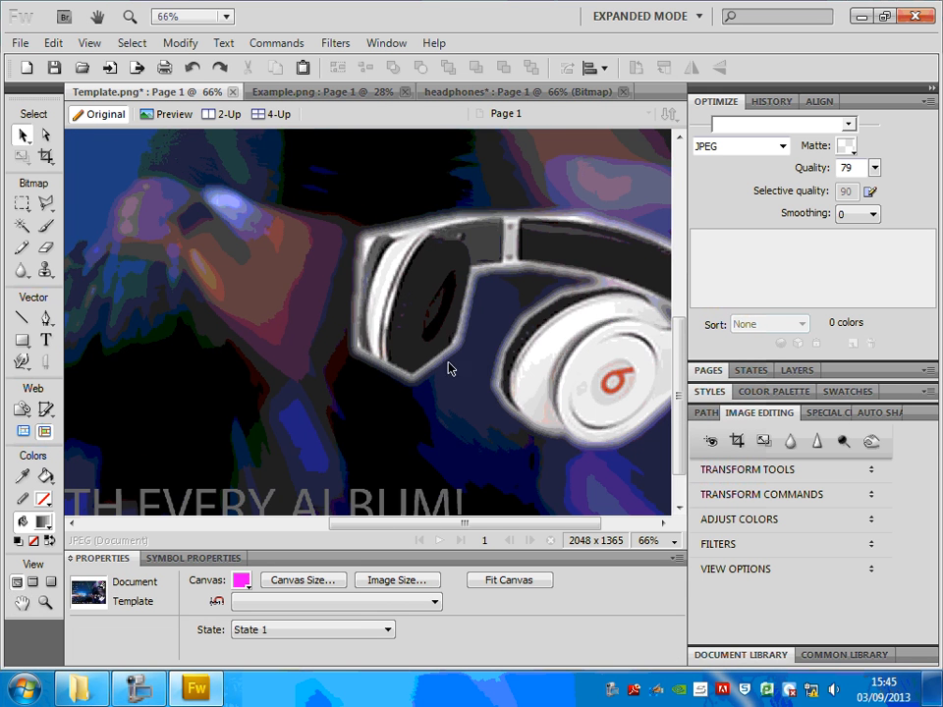
left_click_drag(480, 309, 359, 229)
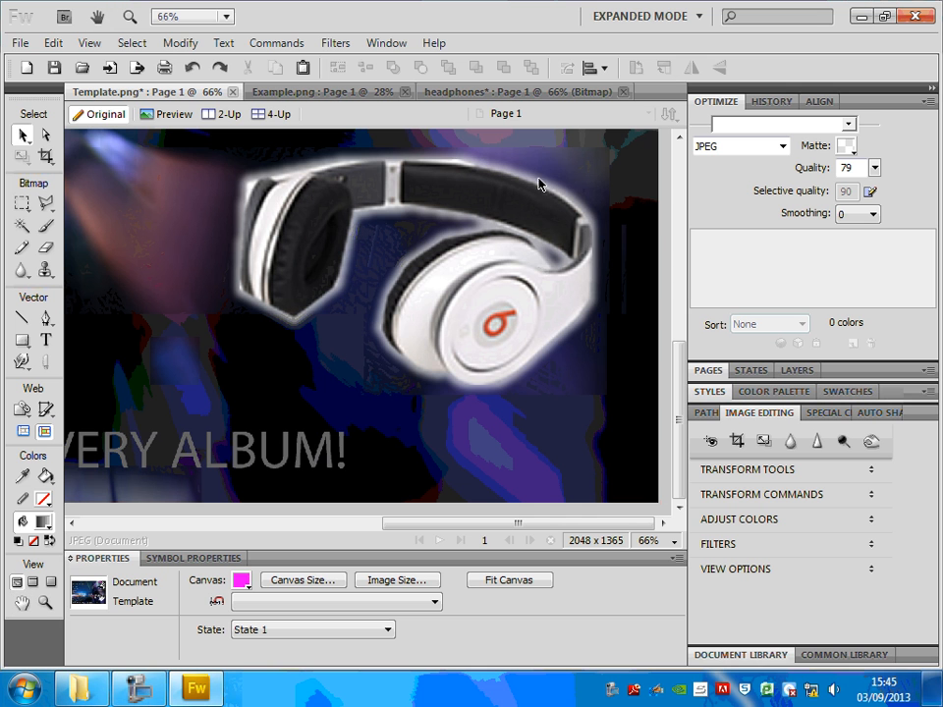